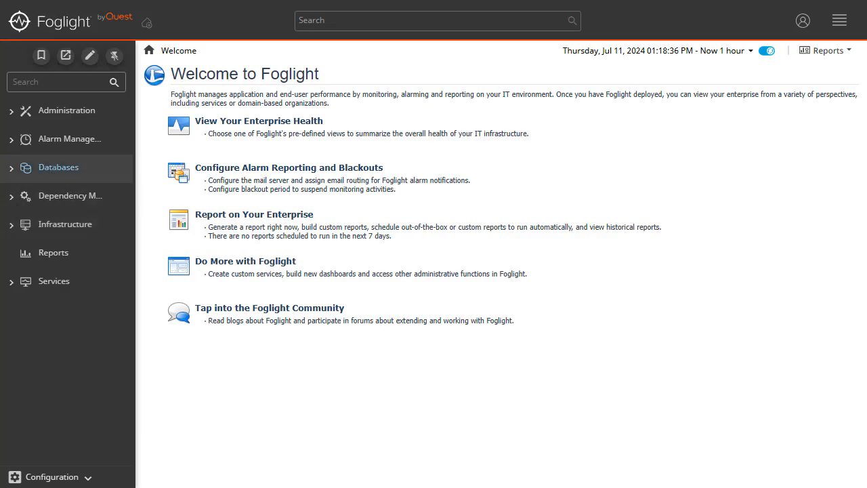
Step: Start setting up monitoring for a SQL Server instance from the Databases dashboard
left_click(58, 167)
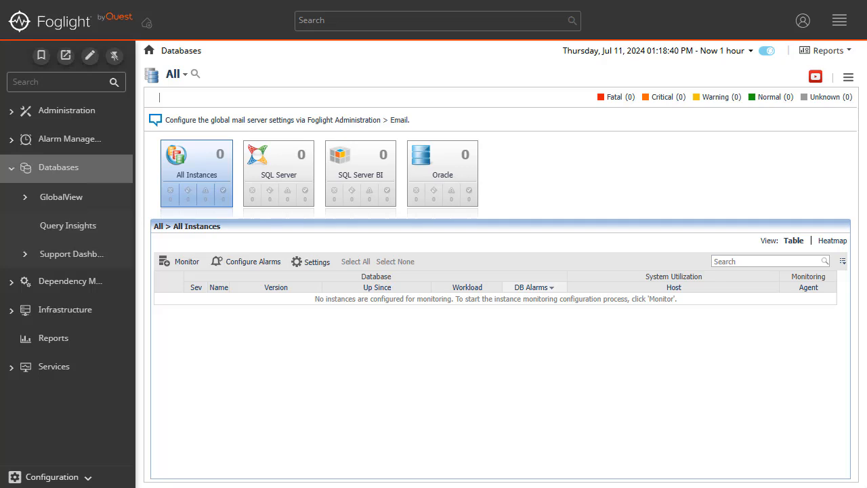
left_click(230, 262)
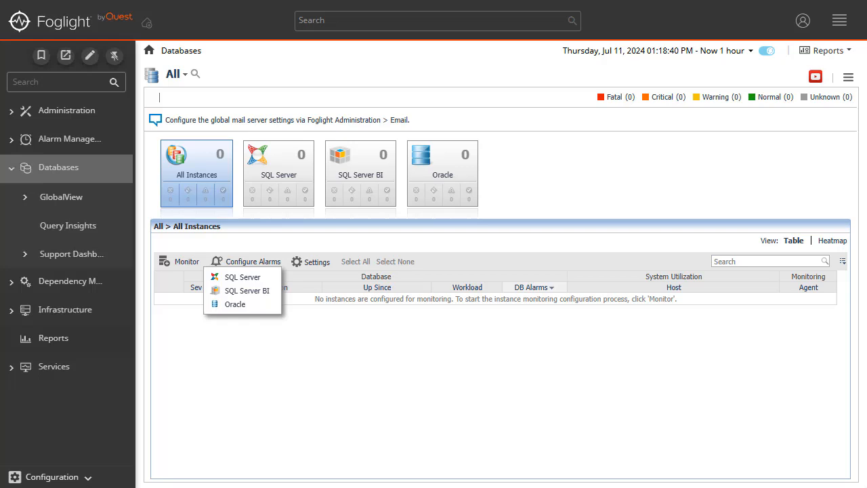
left_click(234, 278)
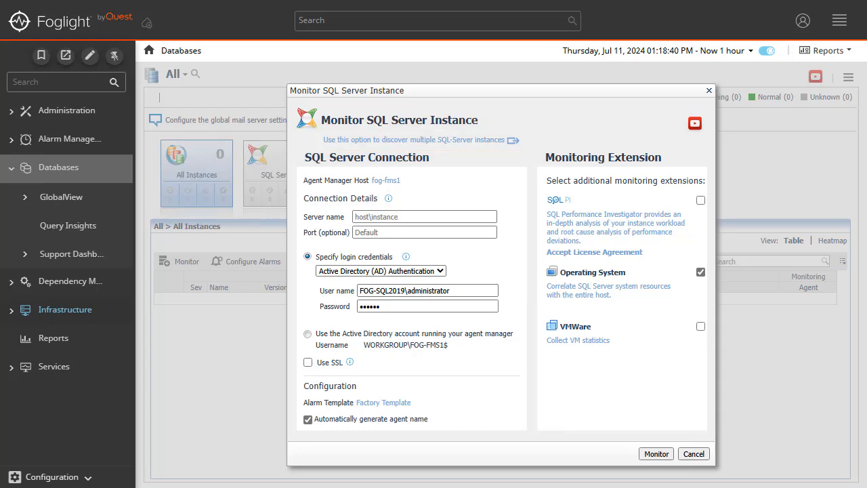
Step: Choose fog-fms1 as the agent manager host and set the SQL Server name to FOG-SQL2019
left_click(387, 181)
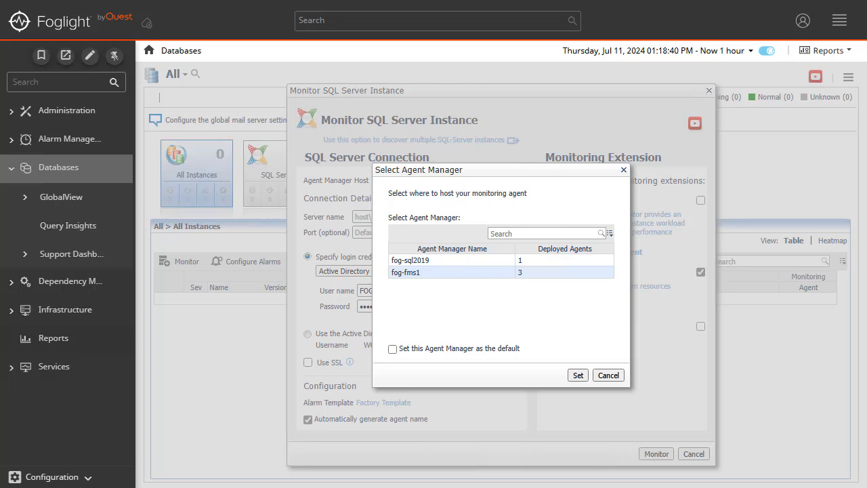
left_click(576, 375)
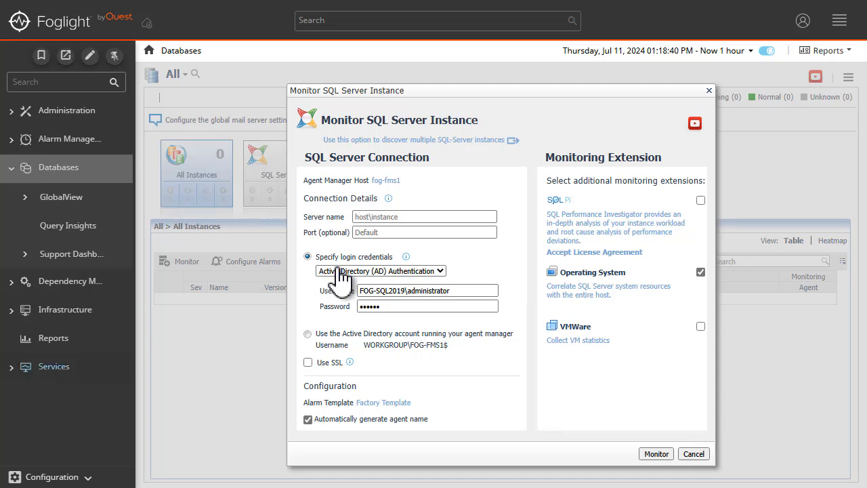
mouse_move(389, 199)
left_click(379, 217)
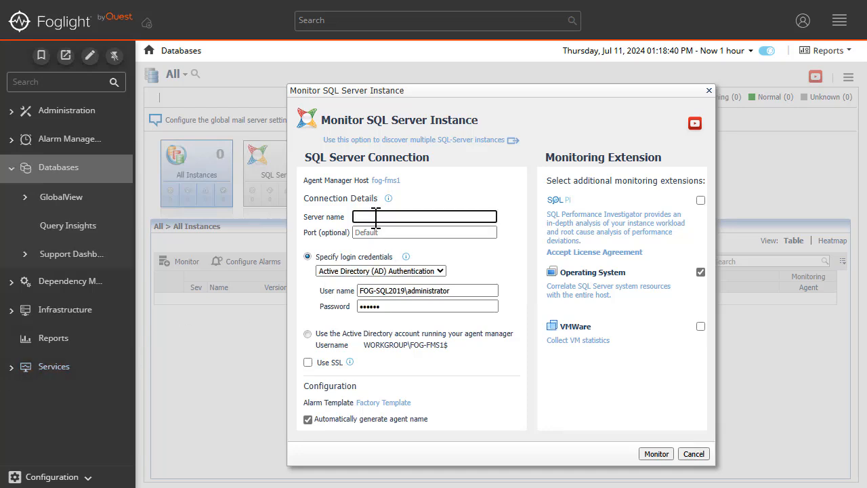
type("FOG-SQL2019")
Step: Review the login credential help, keep Active Directory (AD) Authentication, and enter the account password for the SQL Server connection
left_click(405, 256)
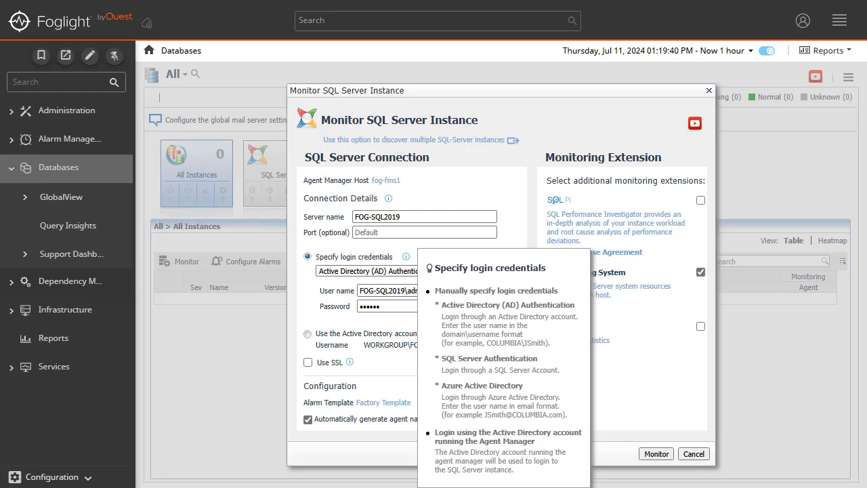
left_click(466, 195)
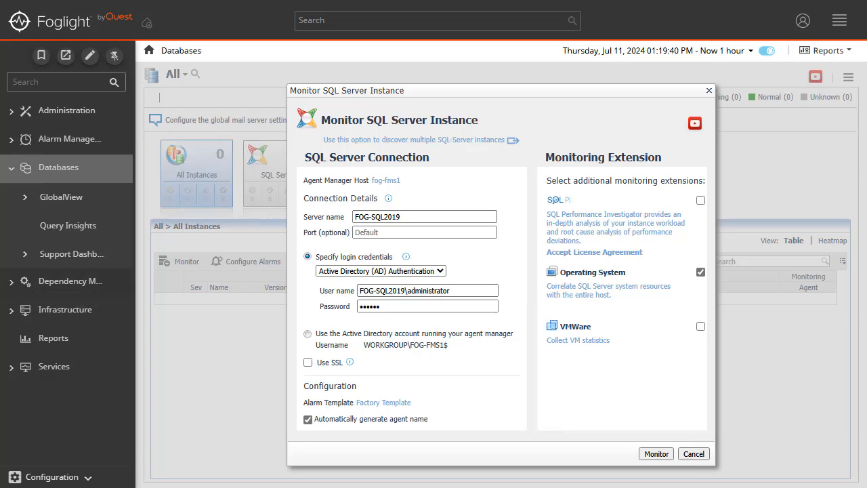
left_click(337, 273)
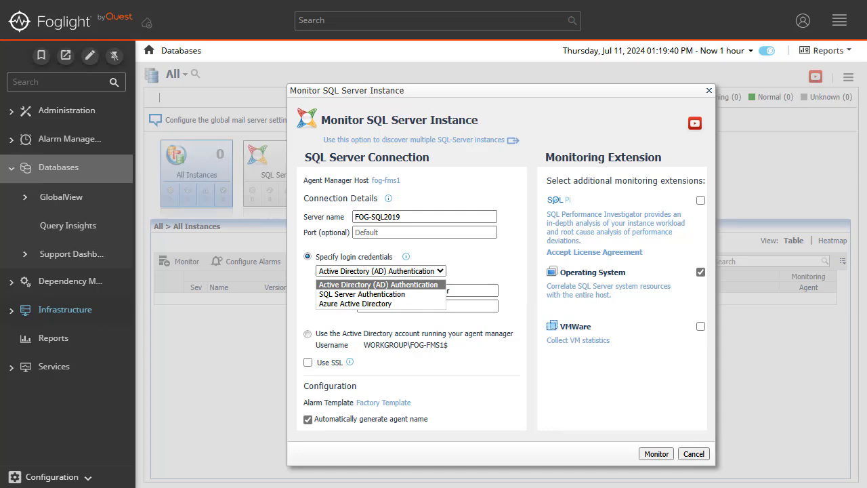
left_click(440, 271)
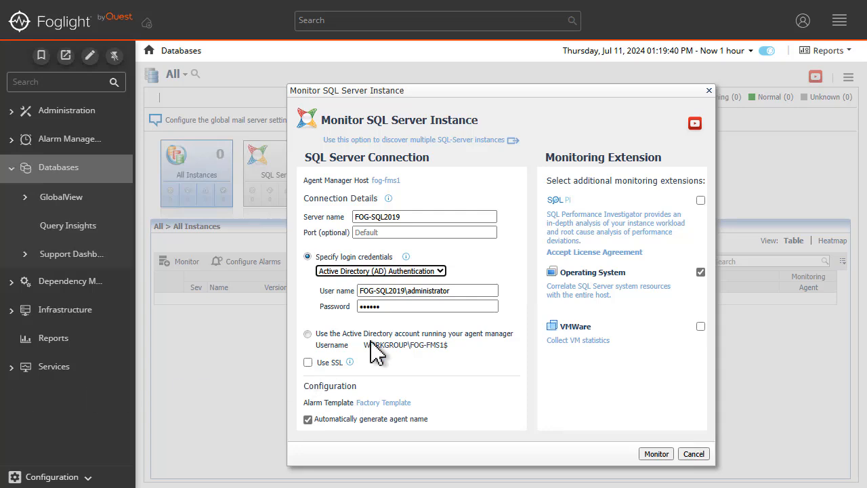
left_click(471, 291)
left_click(457, 306)
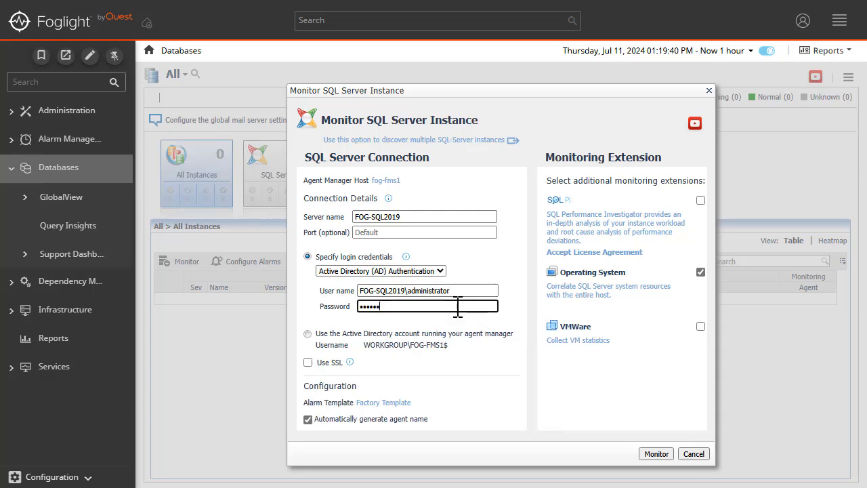
type("********")
Step: Confirm Factory Template as the alarm template and keep automatic agent name generation enabled
left_click(399, 402)
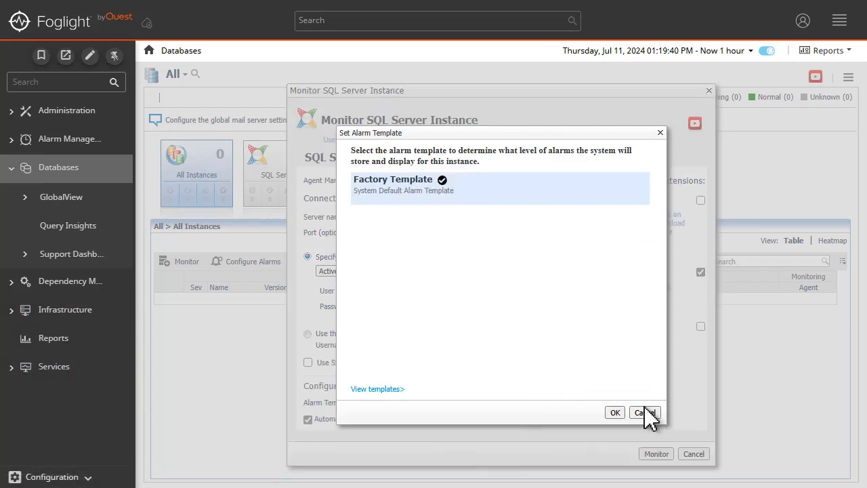
left_click(618, 413)
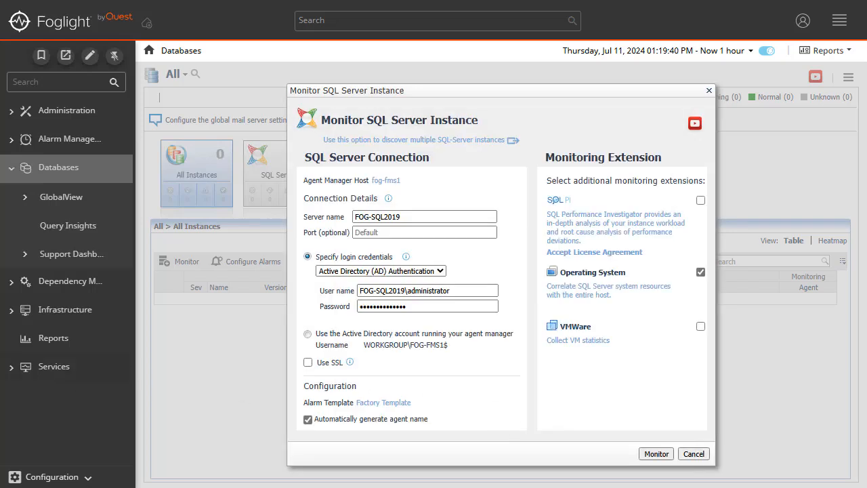
left_click(308, 419)
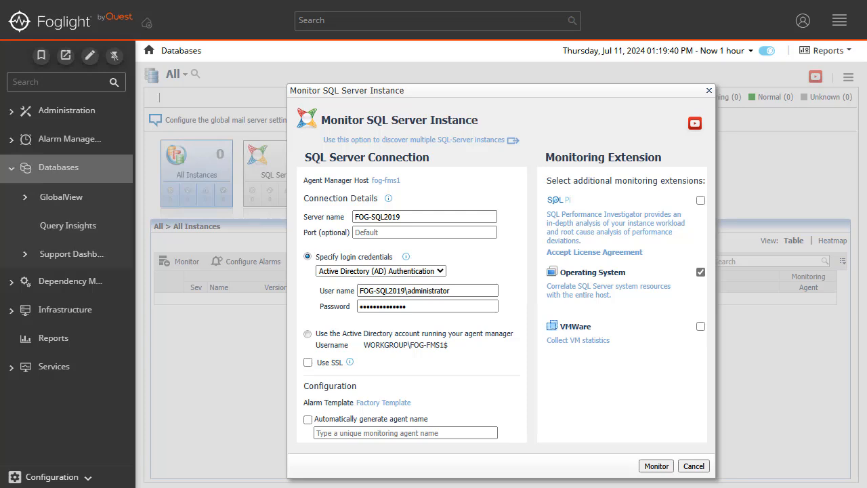
left_click(308, 419)
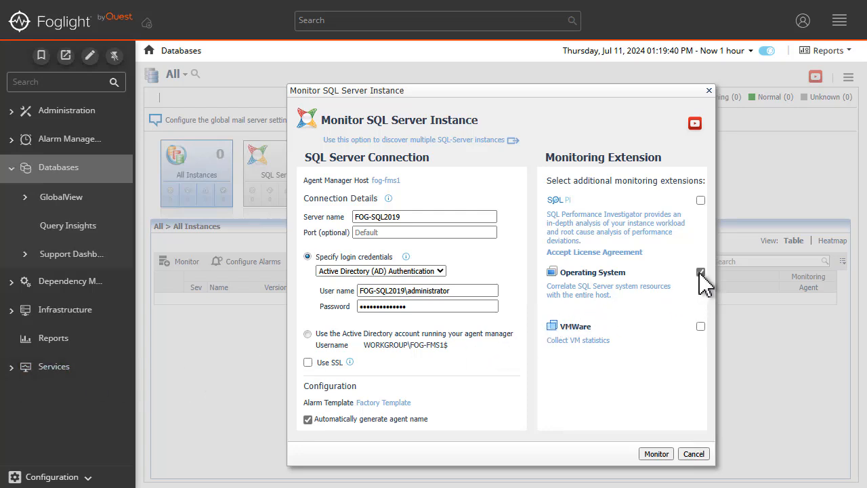
Step: Set the Operating System monitoring extension to log in to the host using different login credentials with Windows authentication
left_click(594, 295)
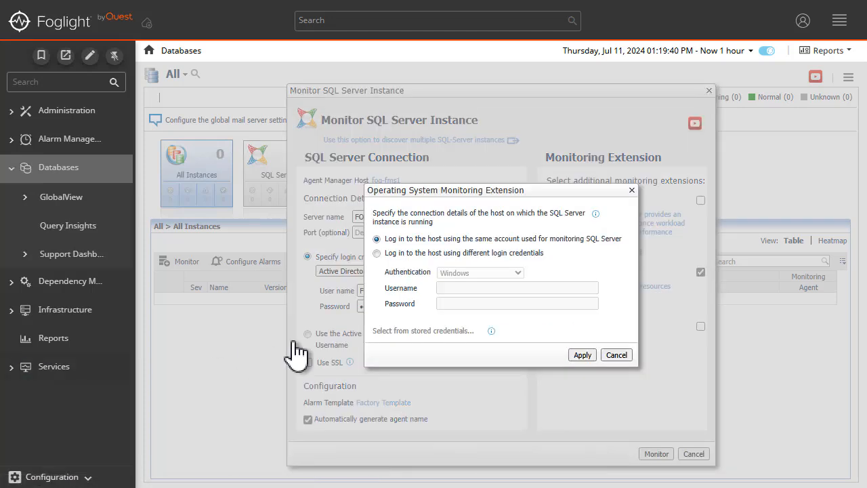
left_click(596, 214)
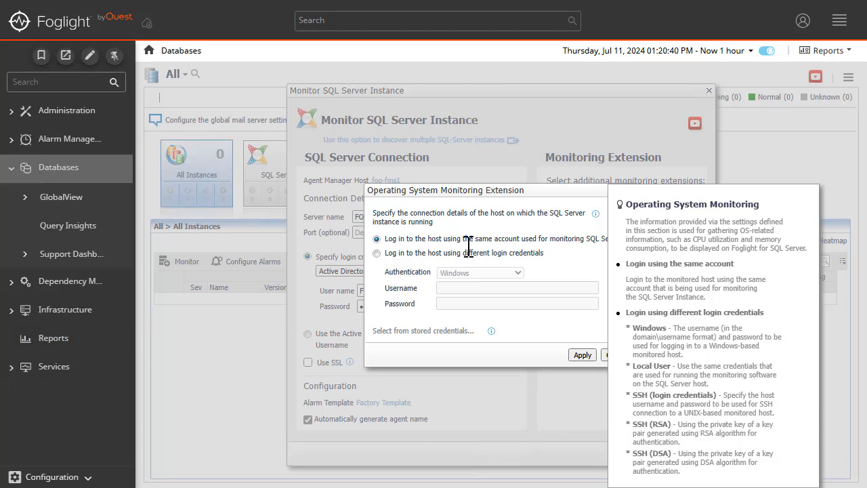
left_click(490, 231)
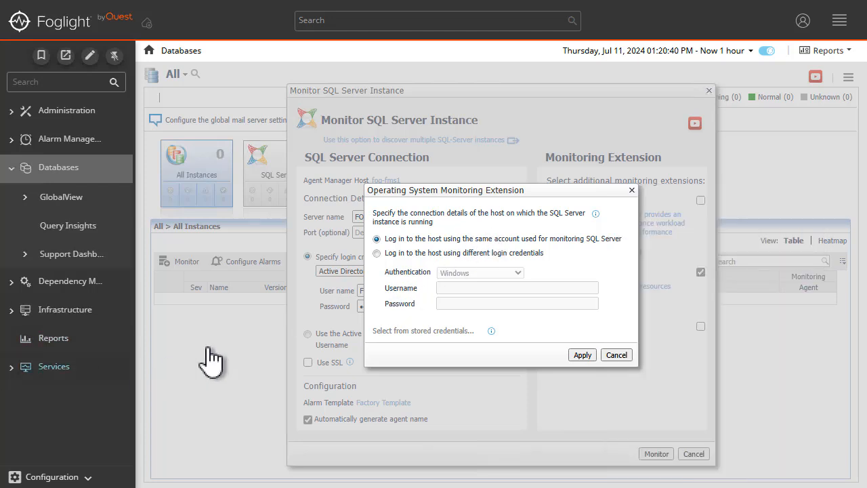
left_click(377, 254)
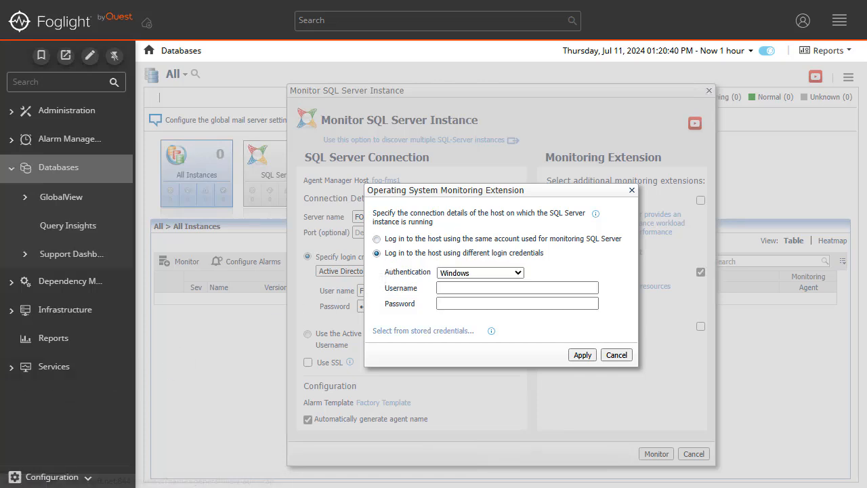
left_click(504, 273)
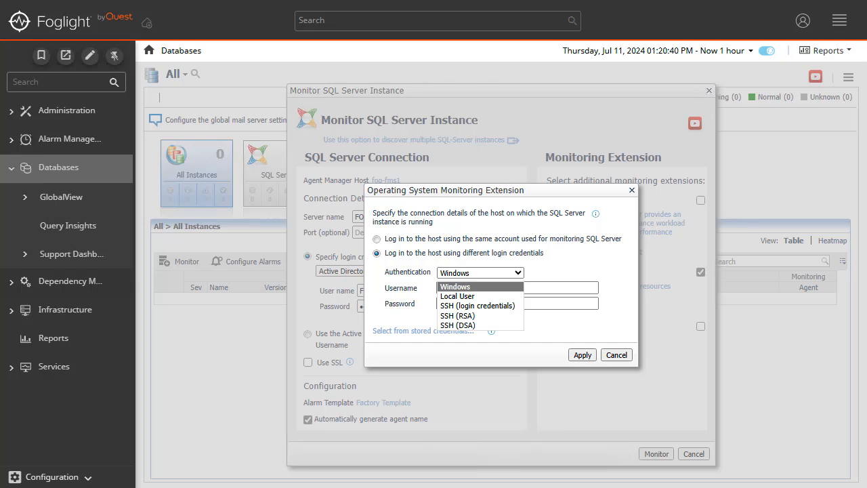
left_click(521, 274)
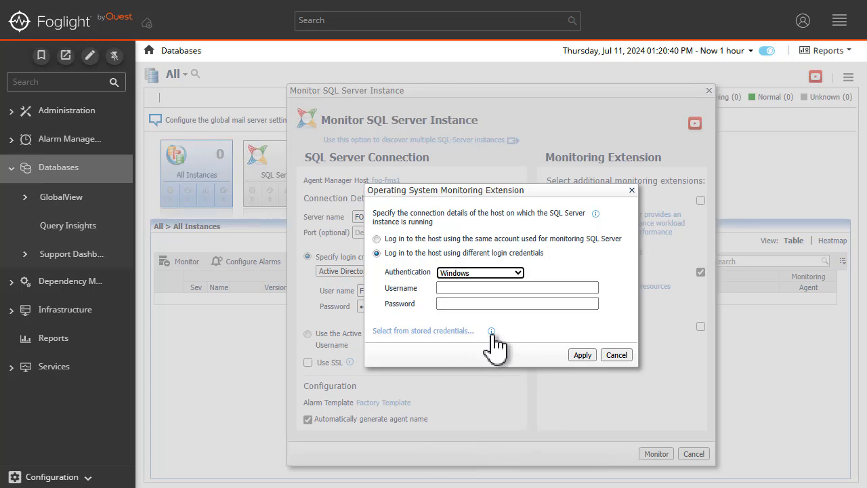
Step: Enter FOG-SQL2019\administrator as the host username, fill in the account password, and apply the Operating System extension credentials
mouse_move(491, 333)
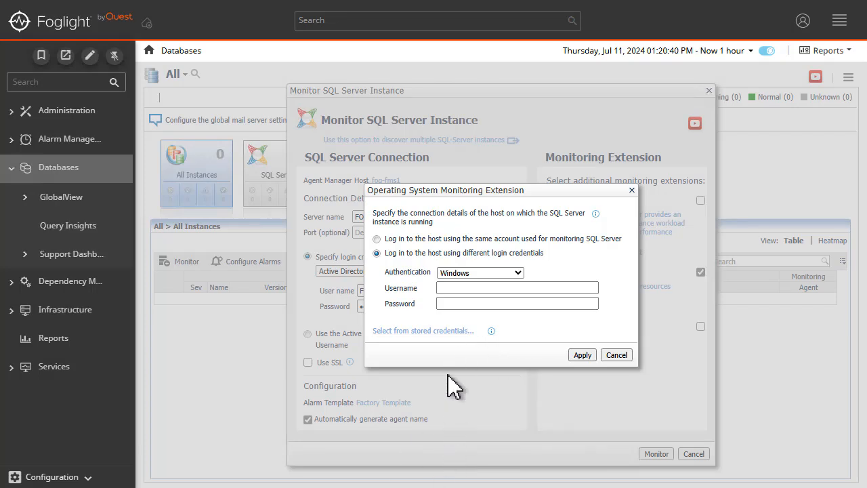
left_click(457, 287)
type("F")
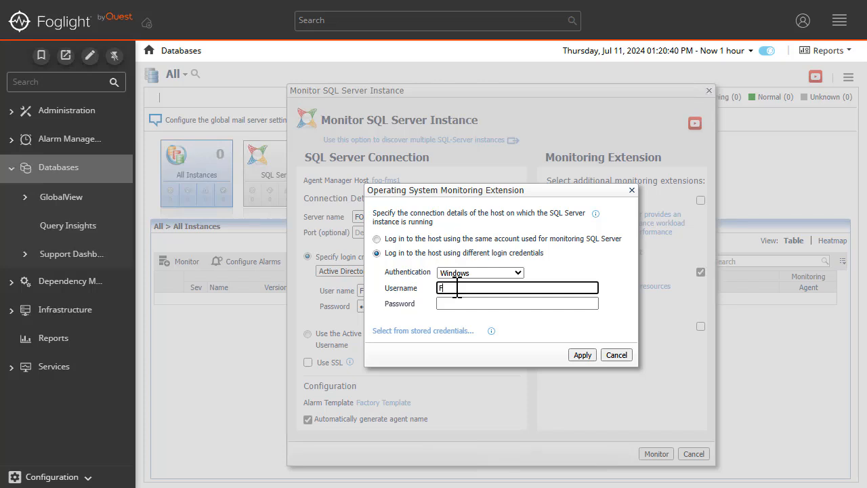
type("OG-SQL2019\\administrator")
key("Tab")
type("••")
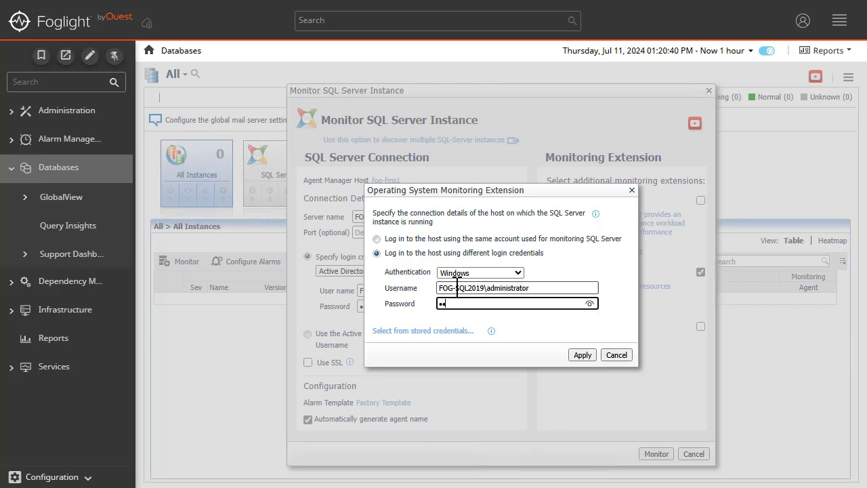
type("••••••")
left_click(582, 358)
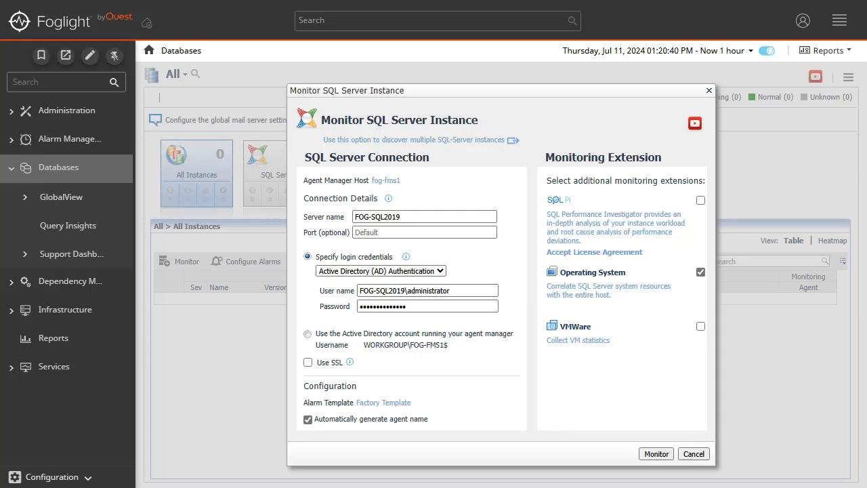
left_click(580, 341)
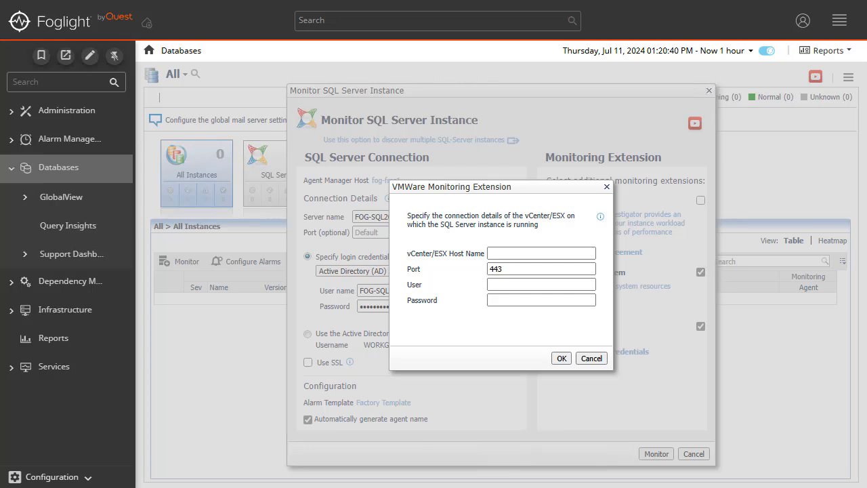
left_click(600, 218)
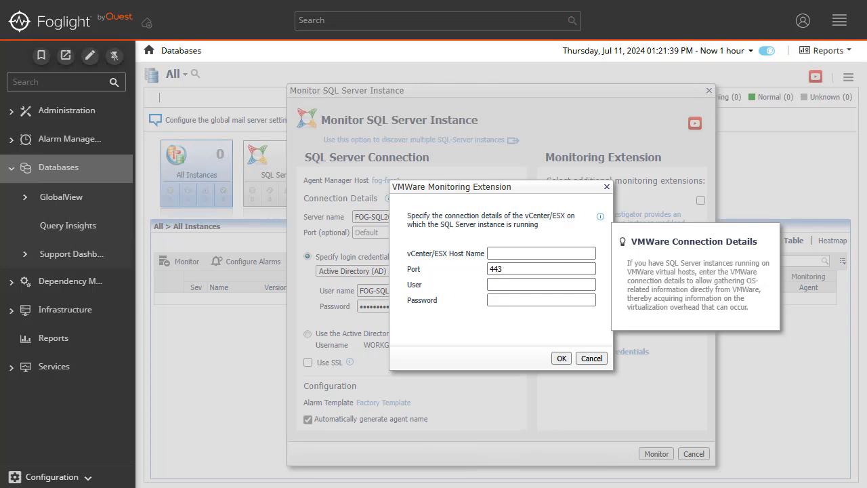
left_click(591, 358)
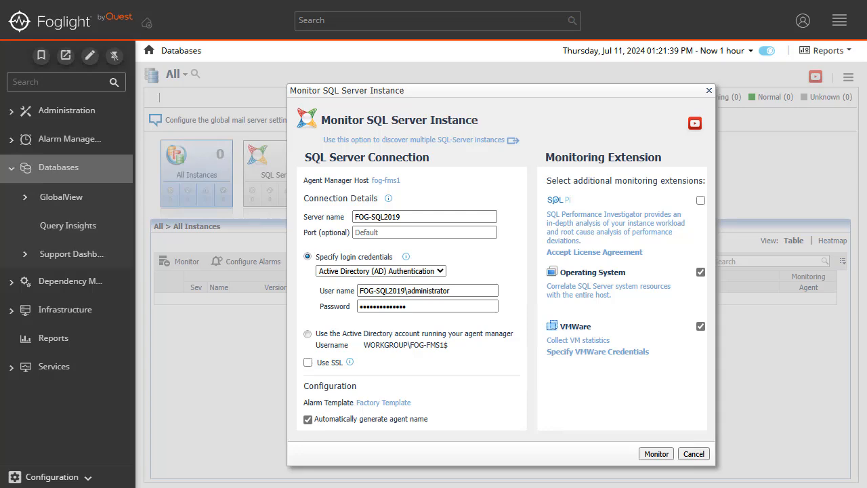
left_click(700, 326)
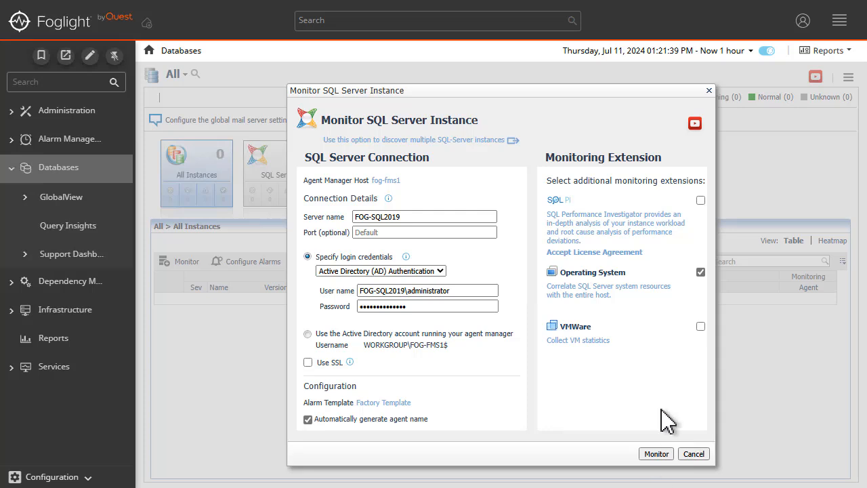
Step: Enable the SQL PI extension, accept its license terms, and assign fog-fms1 as the repository's agent manager host
left_click(701, 200)
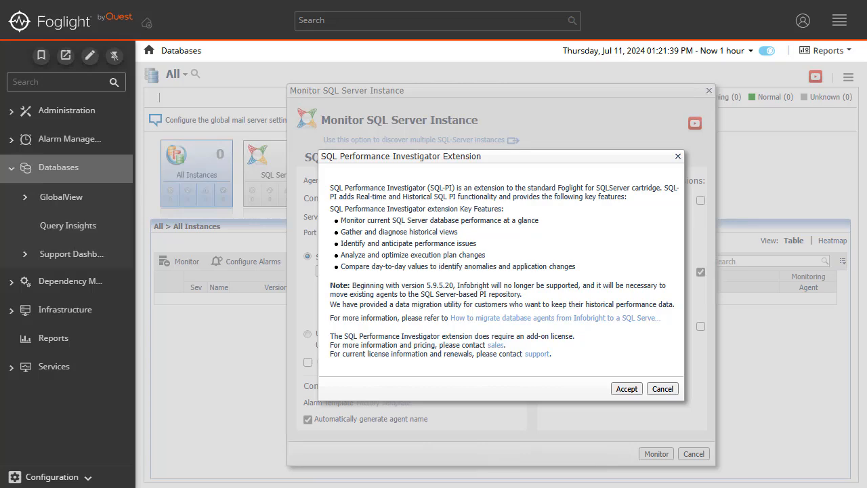
left_click(627, 389)
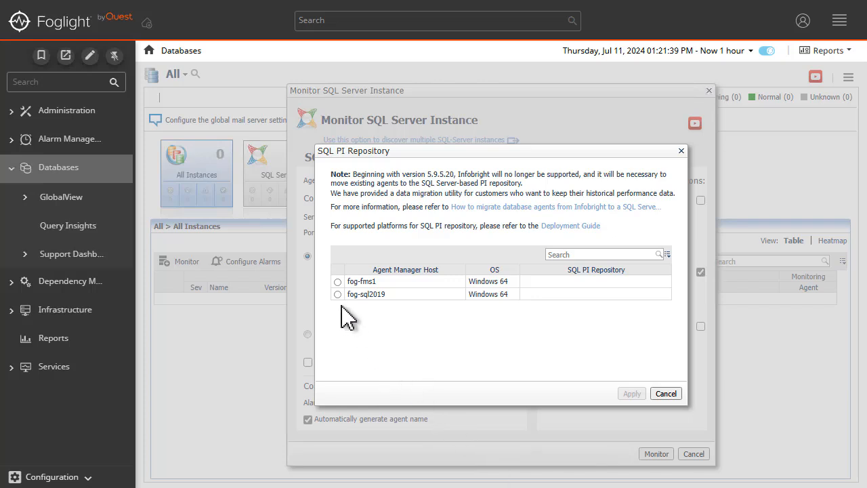
left_click(337, 281)
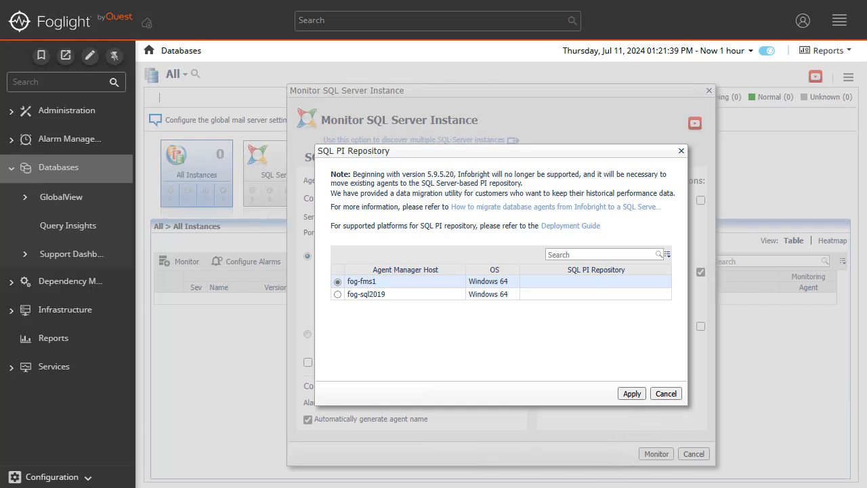
left_click(632, 393)
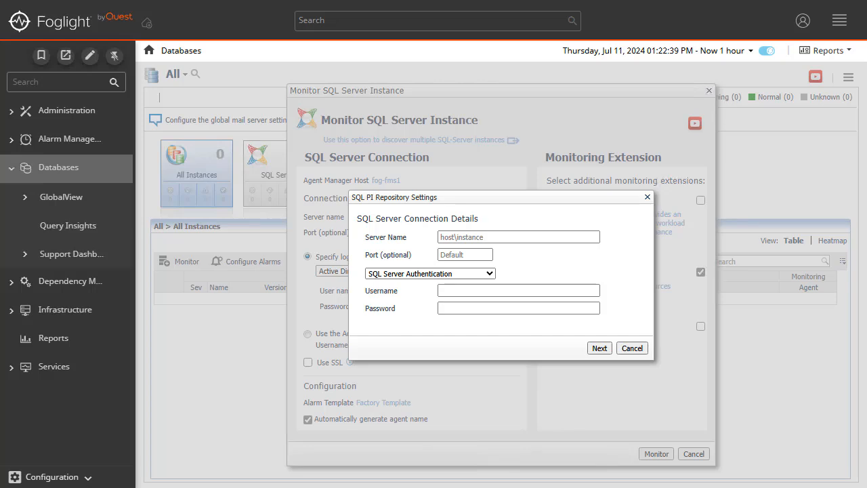
Step: Set the SQL PI repository server name to FOG-SQL2019 and its login method to Active Directory (AD) Authentication
left_click(471, 237)
type("FOG")
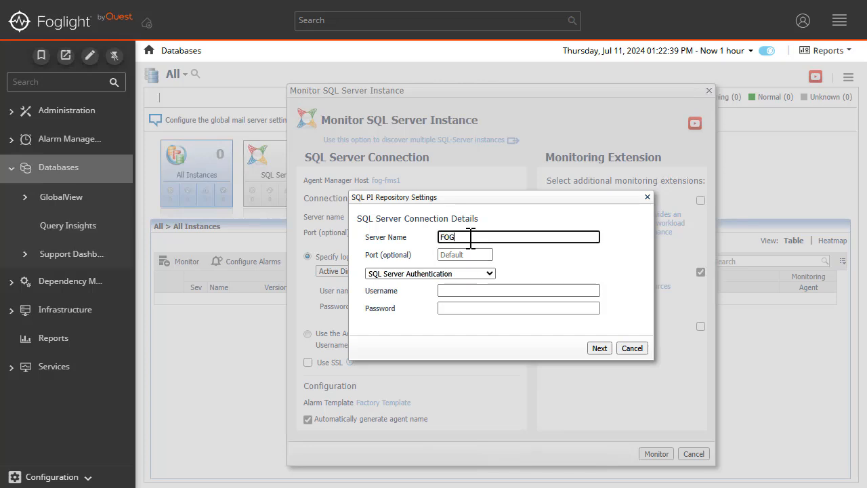
type("-SQL2019")
left_click(489, 273)
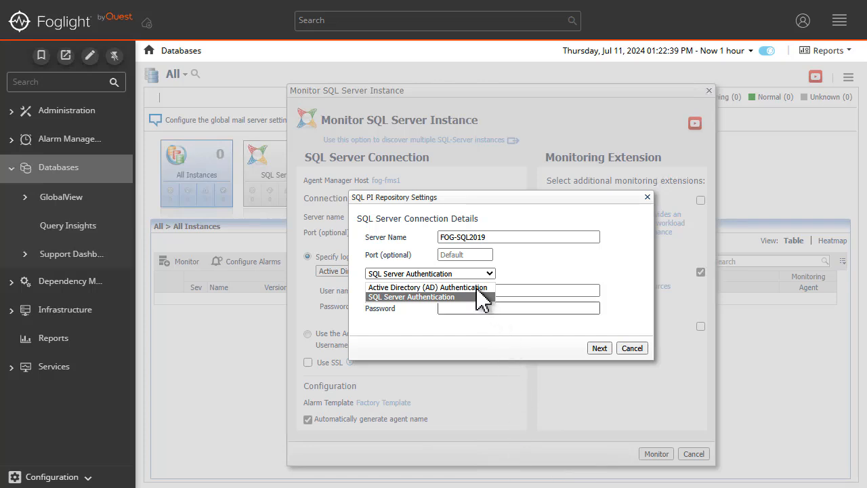
left_click(502, 288)
Step: Enter FOG-SQL2019\administrator as the repository username, fill in the account password, and proceed to the SQL PI schema settings
left_click(504, 291)
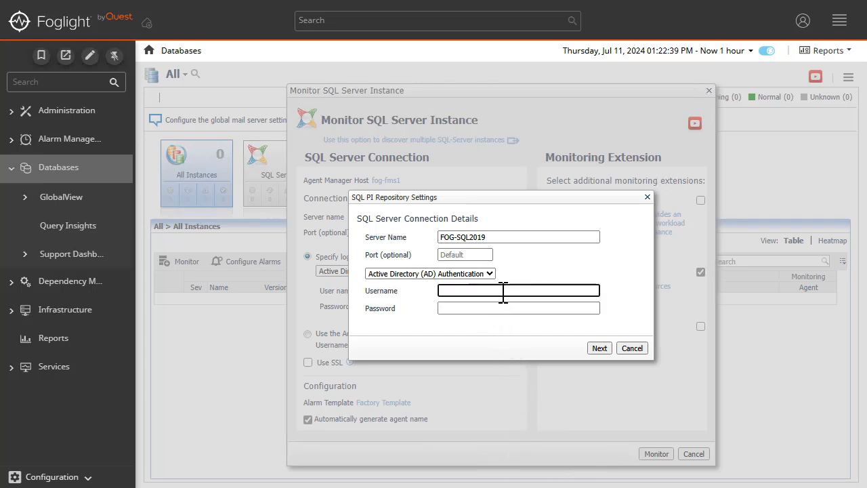
type("FOG-SQL2019\\administrator")
key("Tab")
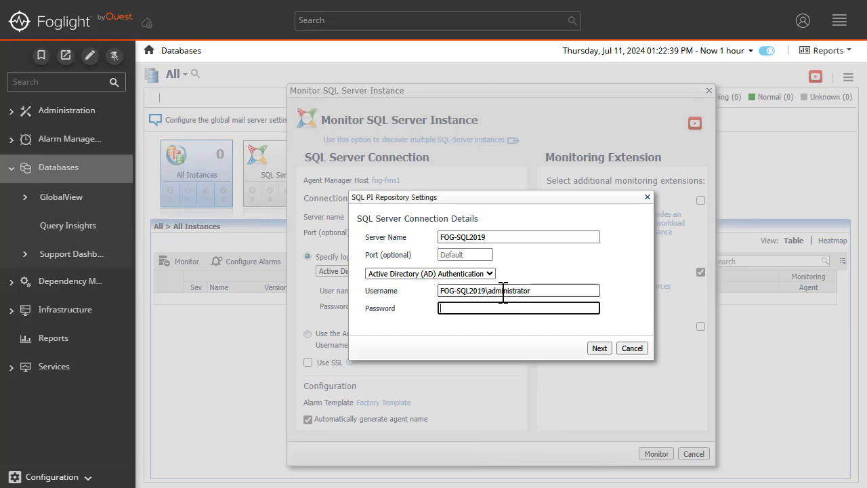
type("********")
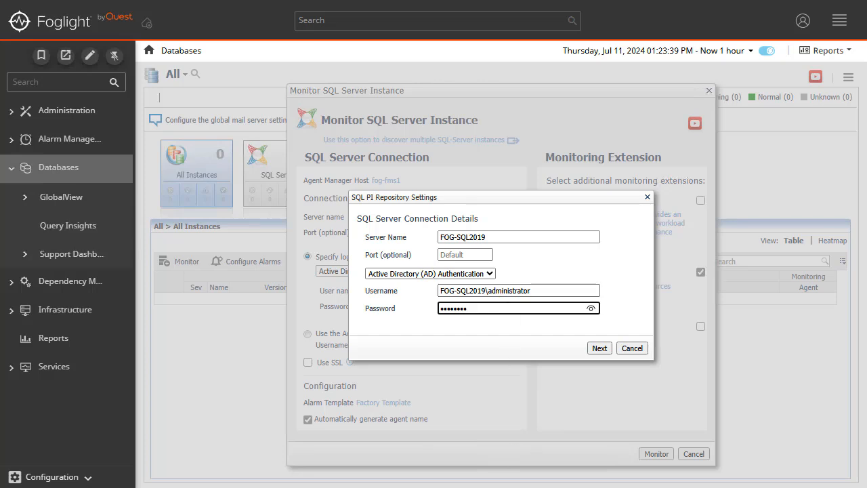
left_click(599, 348)
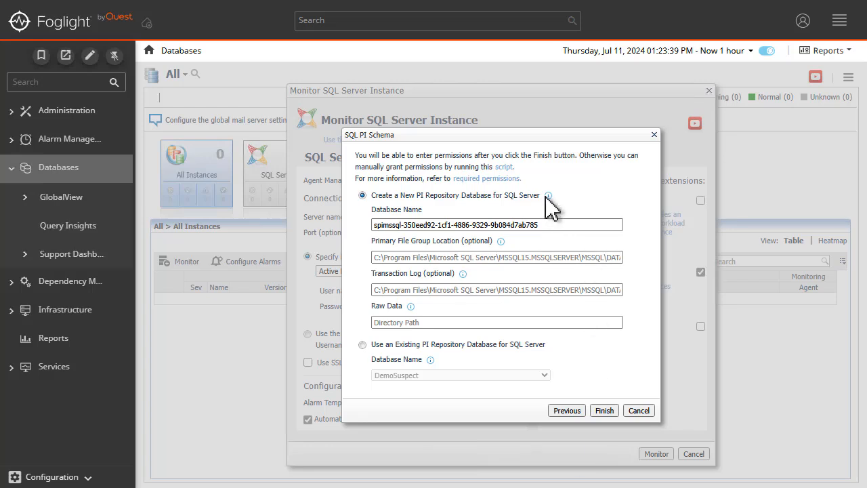
Step: Examine the help for the new repository database settings and the databases offered for an existing PI repository, returning to the new database option
mouse_move(548, 195)
mouse_move(500, 241)
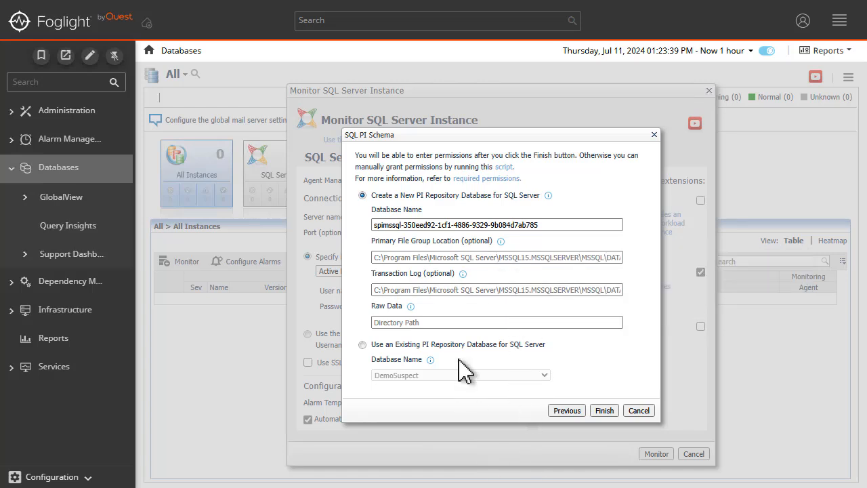
mouse_move(463, 274)
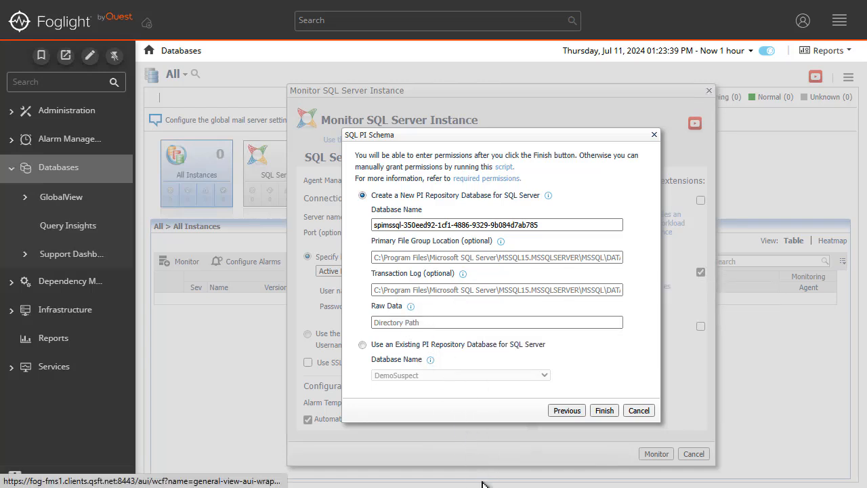
mouse_move(410, 306)
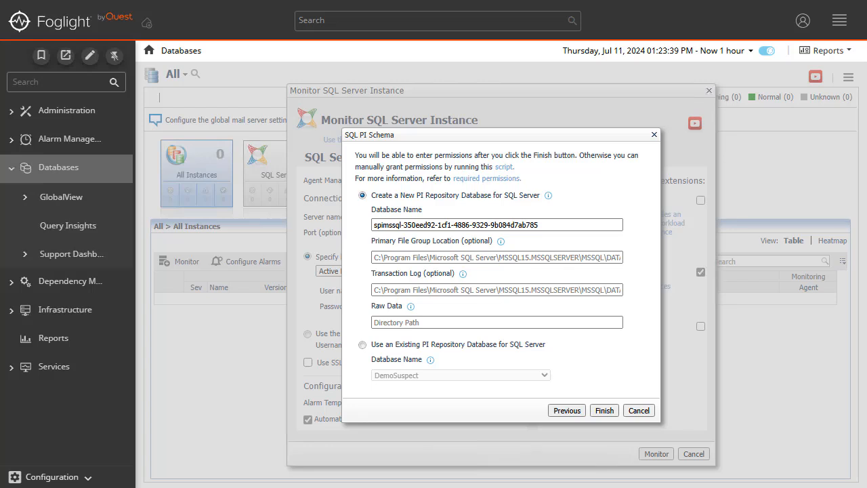
left_click(362, 345)
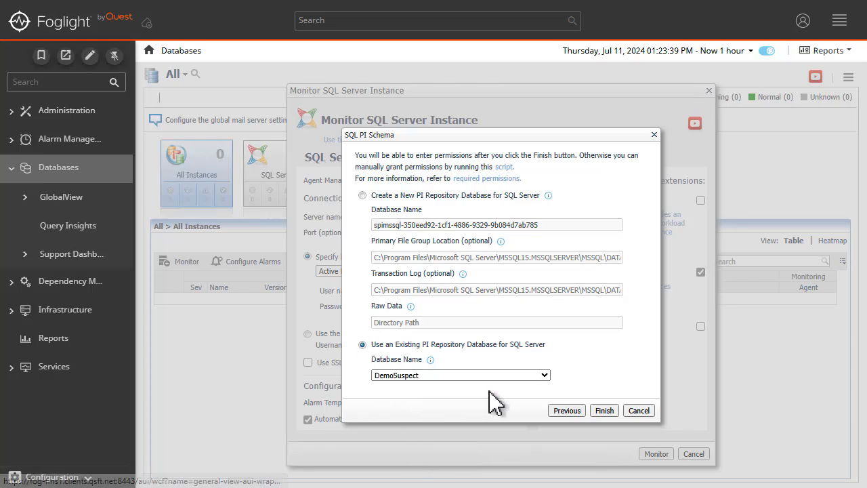
left_click(545, 376)
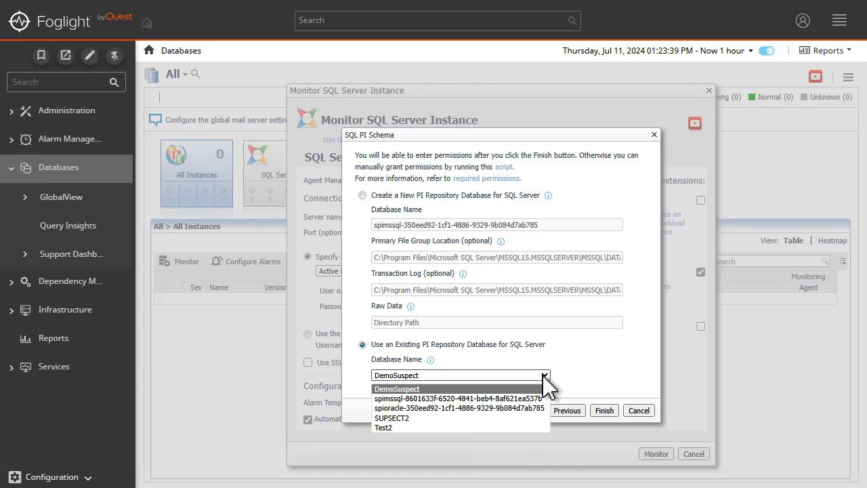
left_click(544, 375)
left_click(430, 360)
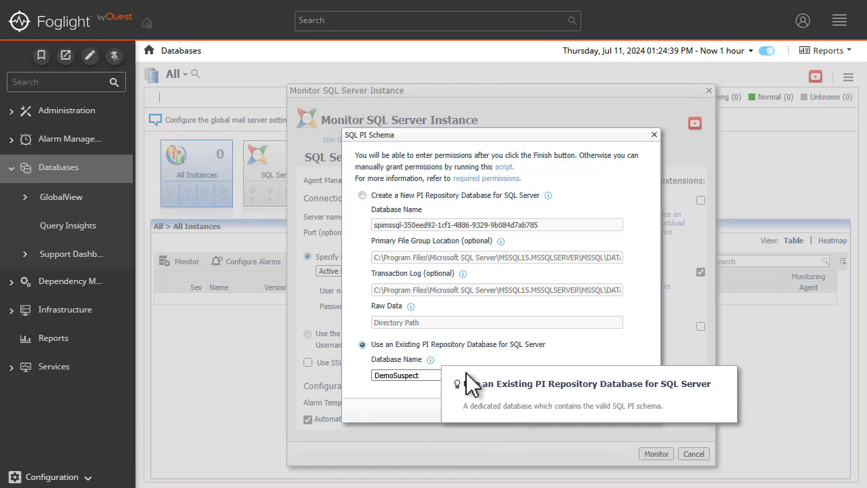
left_click(362, 195)
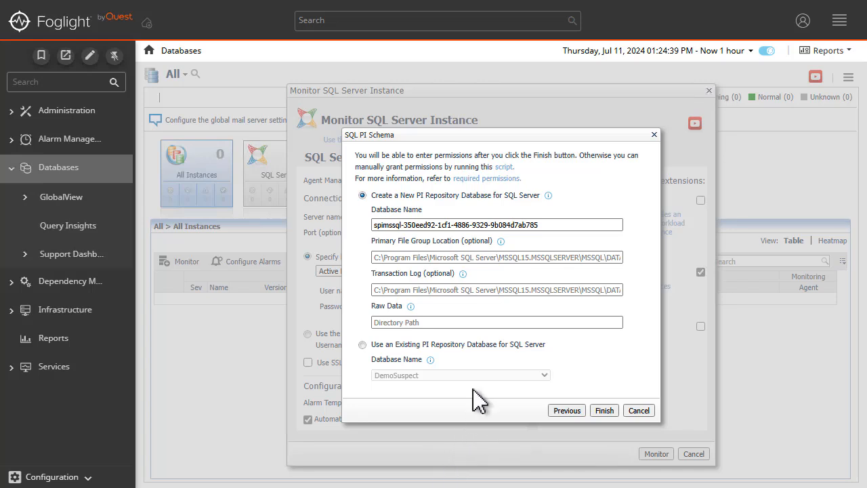
Step: Set the raw data directory to C:\raw and confirm creation of the new PI repository database for SQL Server
left_click(428, 322)
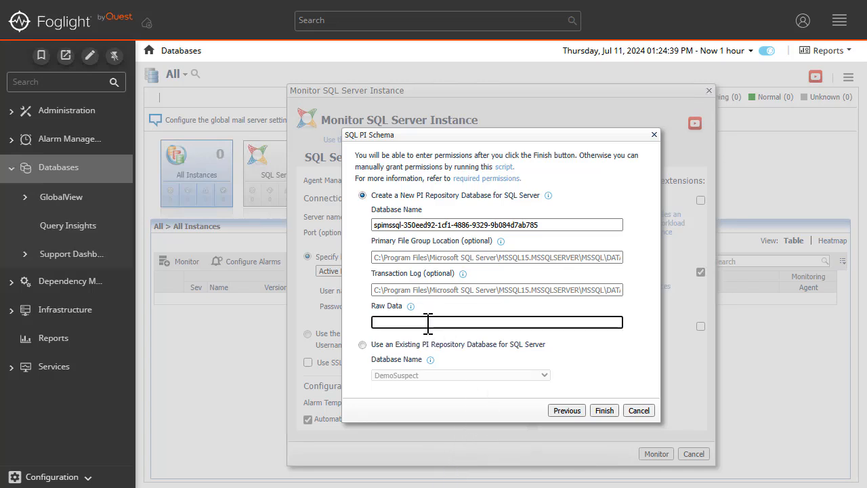
type("C:\\raw")
left_click(604, 410)
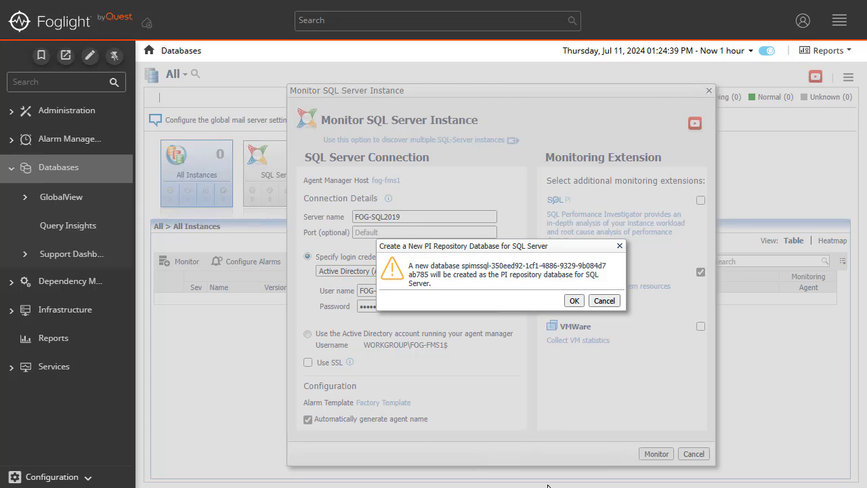
left_click(574, 301)
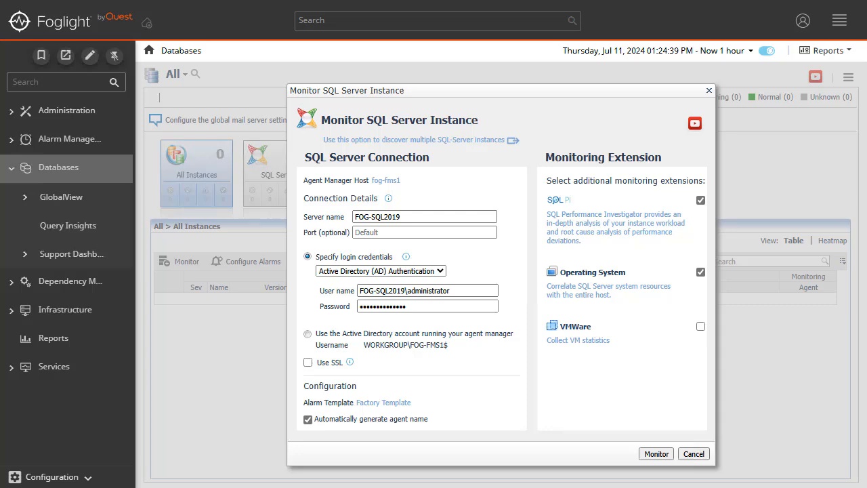
Step: Start monitoring the FOG-SQL2019 instance and finish the setup without adding another database
left_click(656, 454)
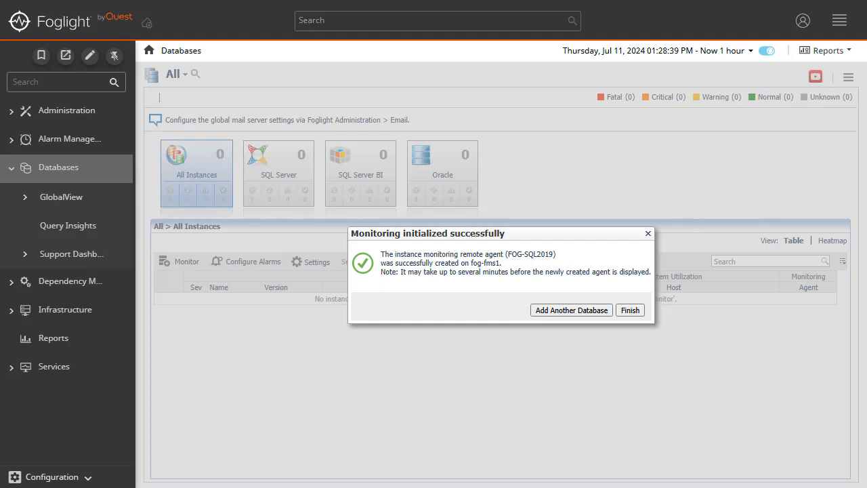
left_click(628, 310)
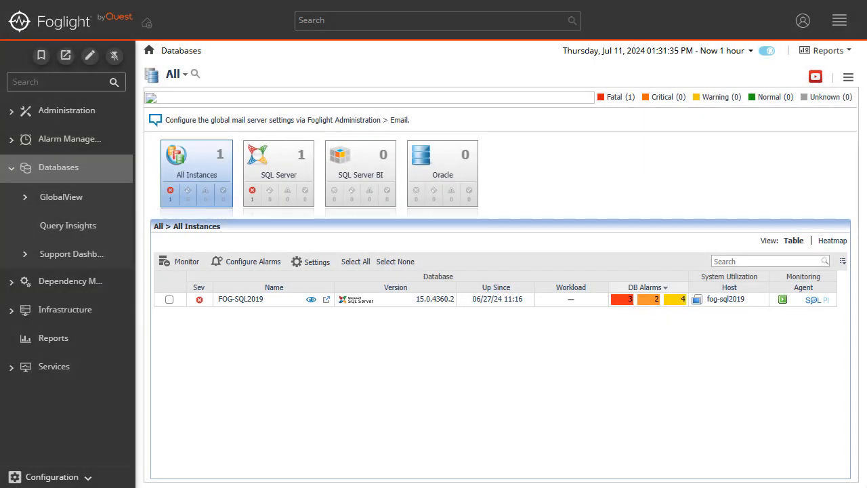
Step: Open the SQL PI workload overview for FOG-SQL2019 and expand SQL Statements in the Performance Tree
left_click(816, 299)
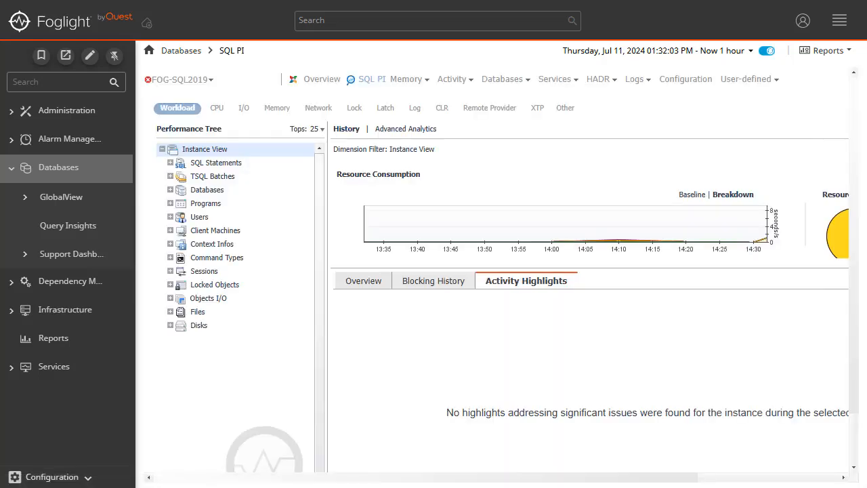
left_click(363, 281)
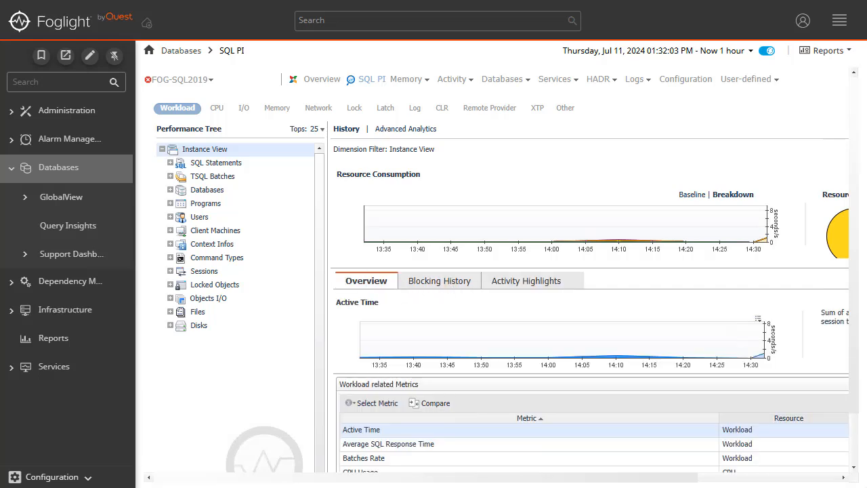
left_click(170, 162)
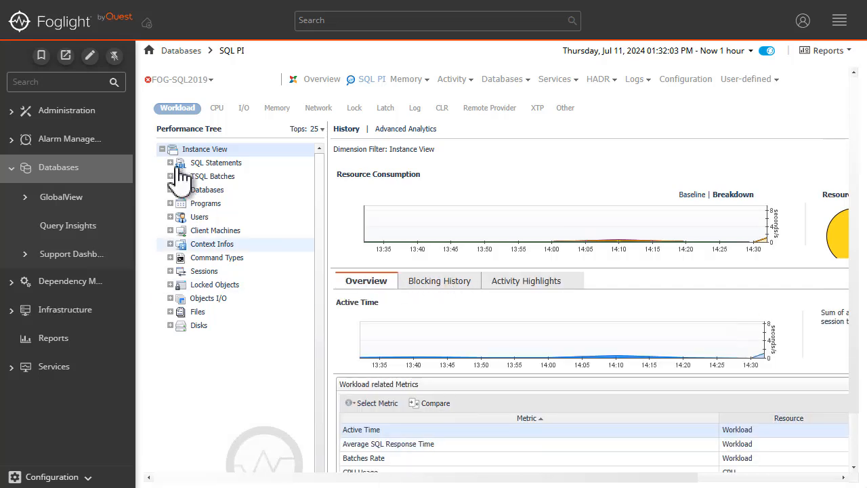